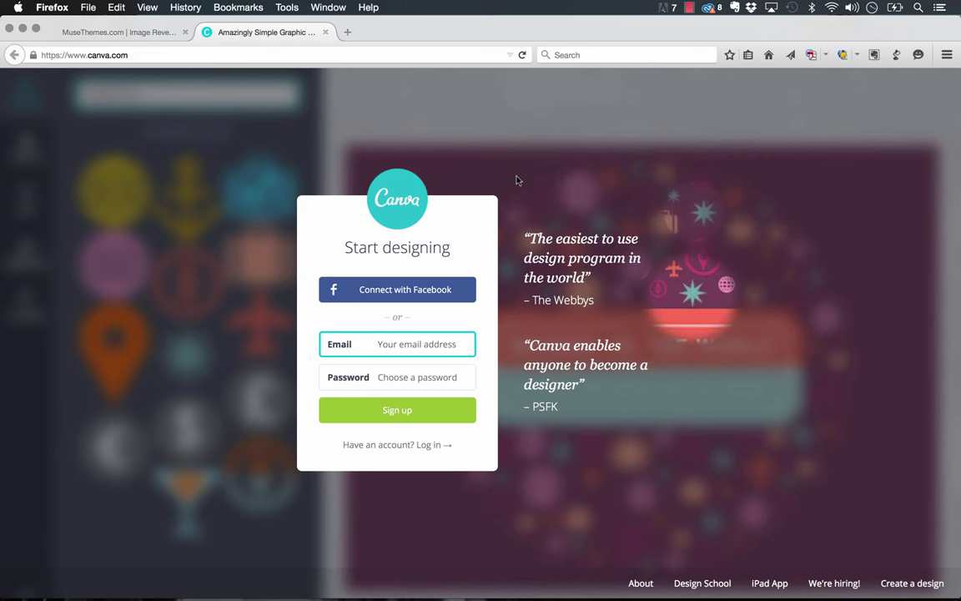
Switch Firefox from the Canva sign-up page to the MuseThemes Image Reveal FX demo tab
{"action": "left_click", "coordinate": [154, 35]}
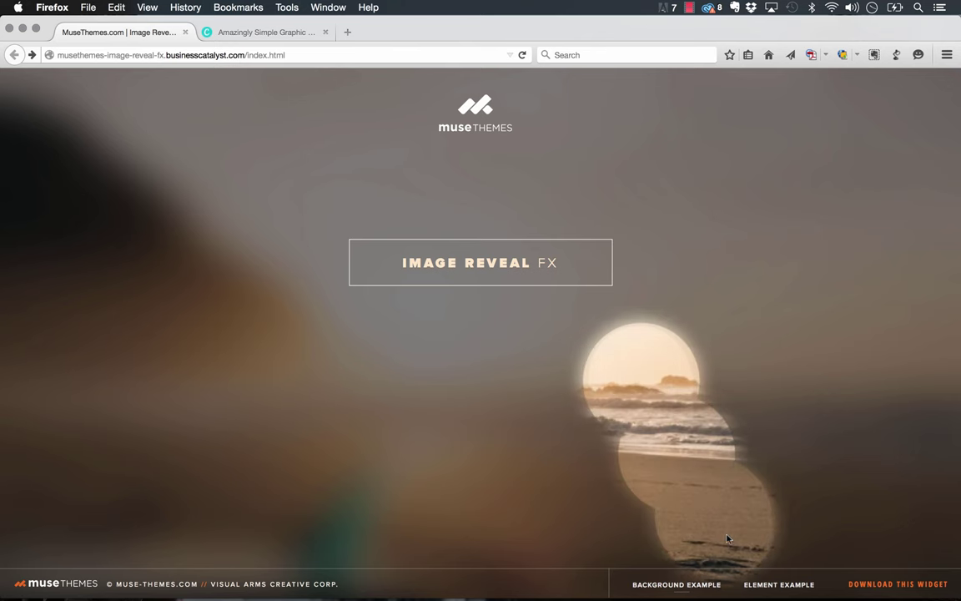
Open the ELEMENT EXAMPLE page showing mild blur/white, no blur/black and mild blur/green reveals
{"action": "left_click", "coordinate": [770, 585]}
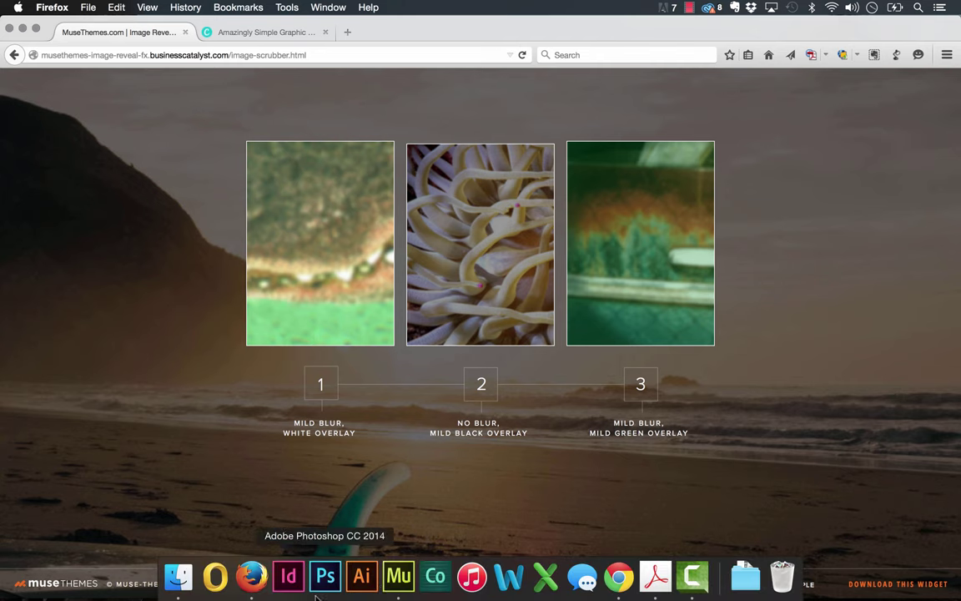
Drag the Image Reveal FX widget from the Library panel onto the Muse page
{"action": "left_click", "coordinate": [398, 575]}
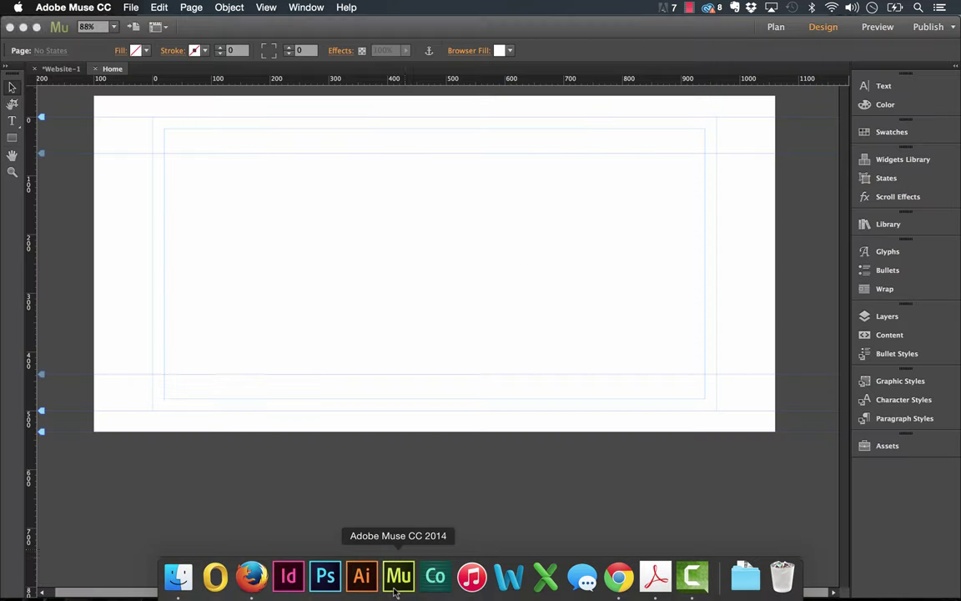
{"action": "left_click", "coordinate": [890, 224]}
{"action": "left_click", "coordinate": [657, 325]}
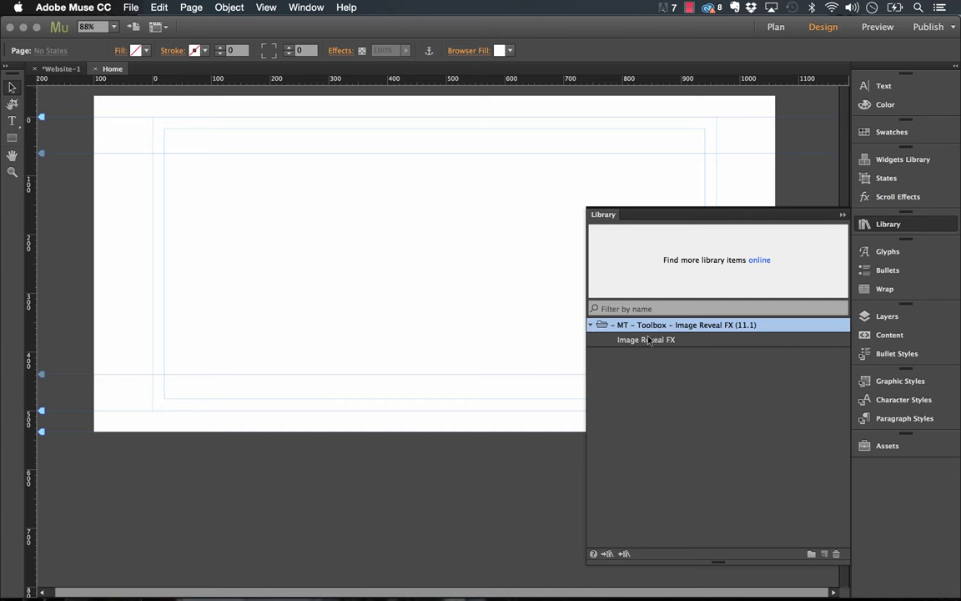
{"action": "left_click", "coordinate": [648, 340]}
{"action": "left_click_drag", "start_coordinate": [652, 340], "coordinate": [165, 155]}
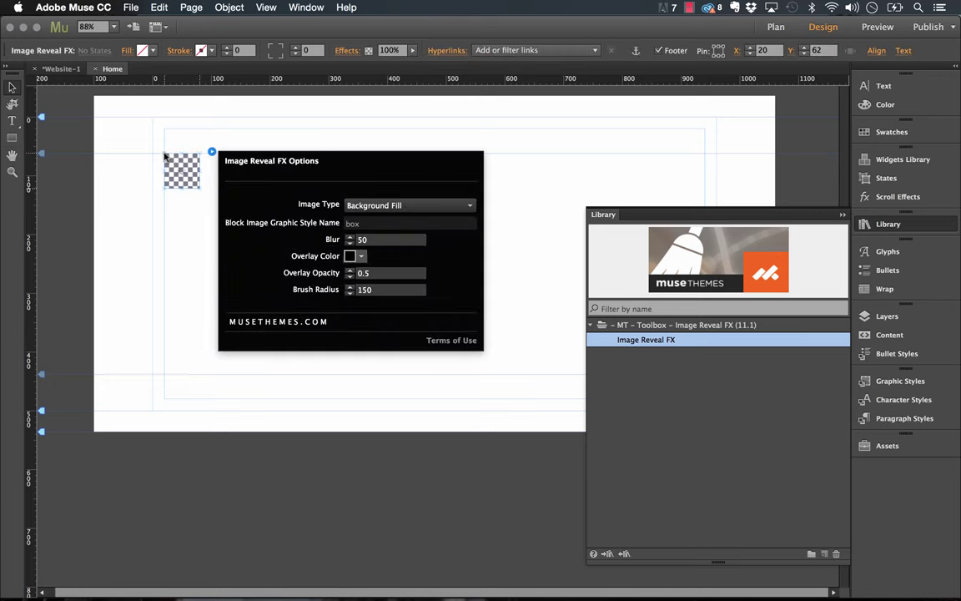
Try Block Image as the widget's Image Type, then set it back to Background Fill
{"action": "left_click", "coordinate": [841, 215]}
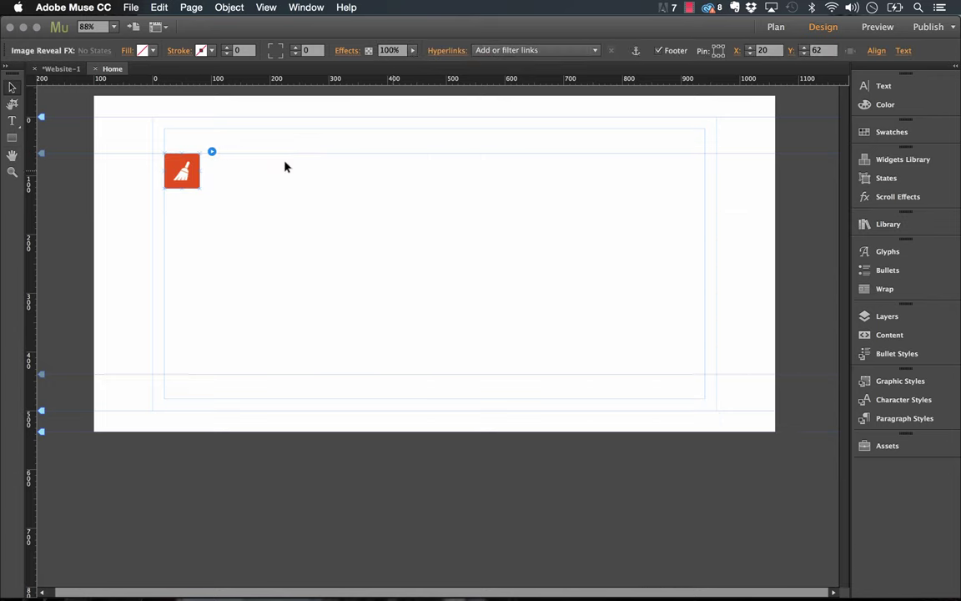
{"action": "left_click", "coordinate": [211, 152]}
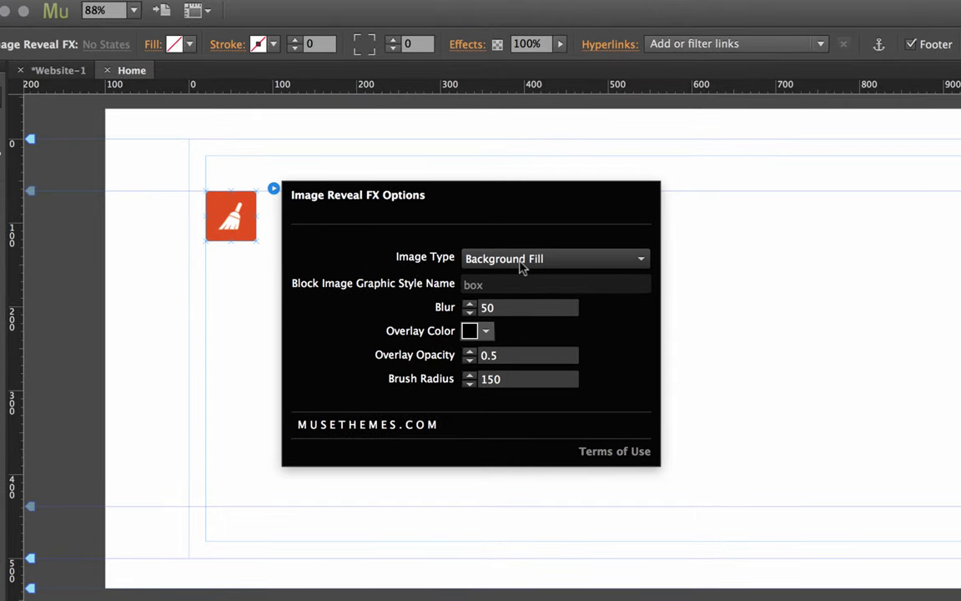
{"action": "left_click", "coordinate": [534, 258]}
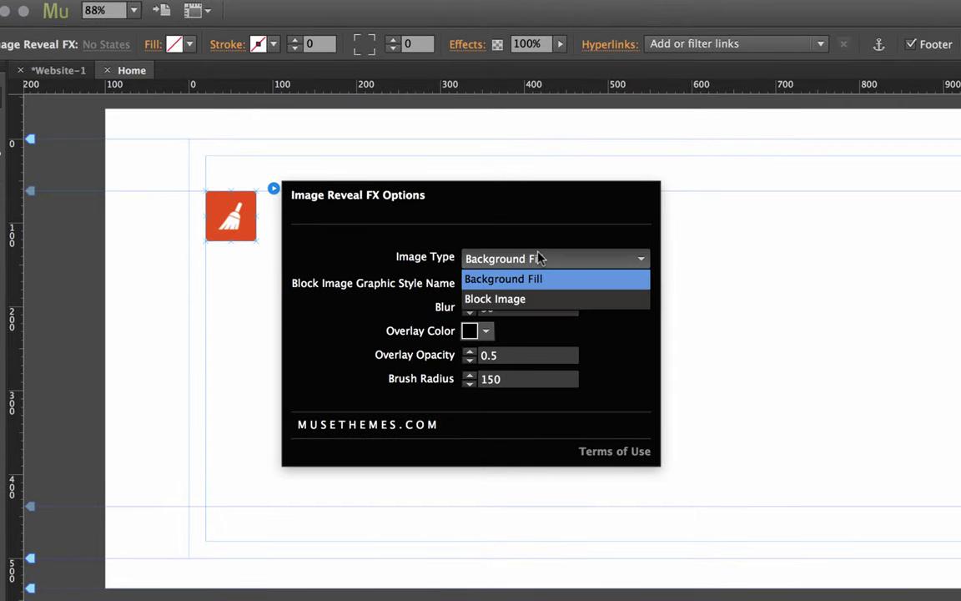
{"action": "left_click", "coordinate": [515, 298]}
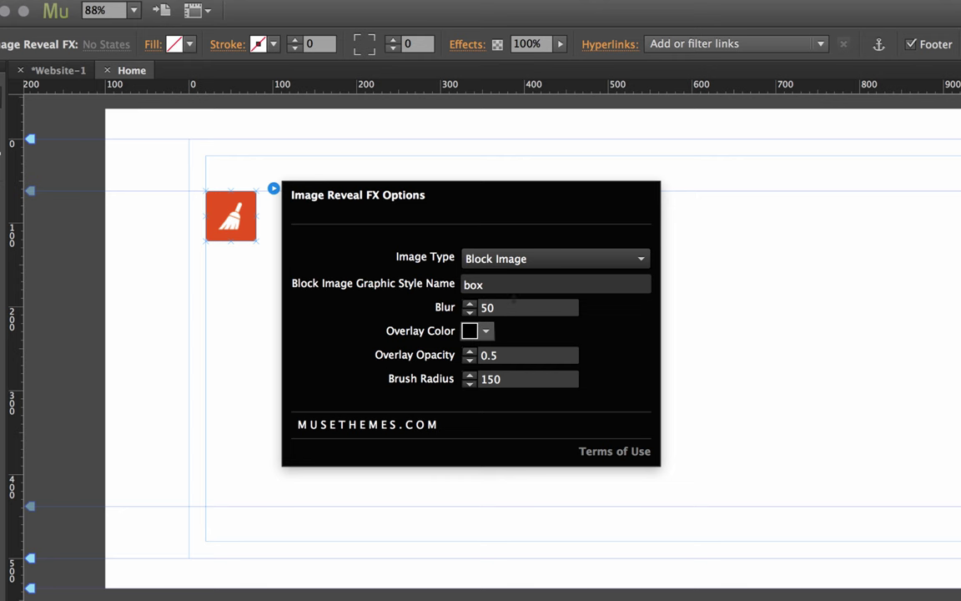
{"action": "left_click", "coordinate": [515, 262]}
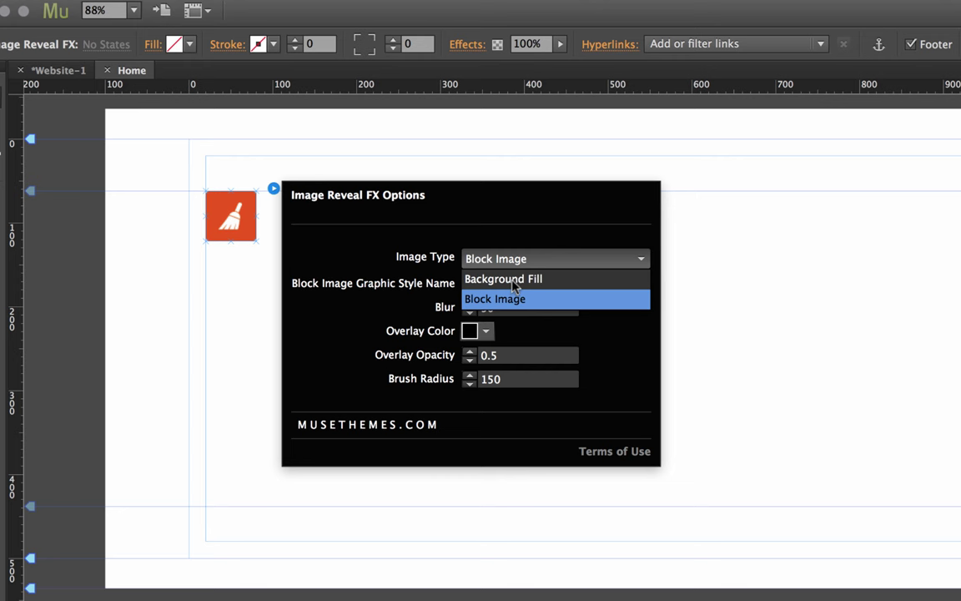
{"action": "left_click", "coordinate": [515, 281]}
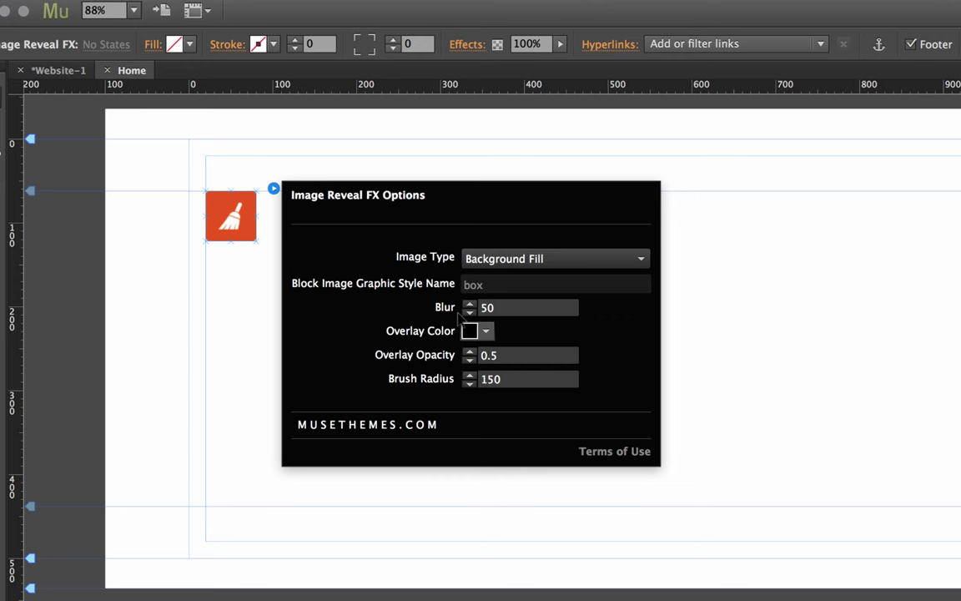
Set the Browser Fill image to 613.jpg from the Tea Shop folder with Scale To Fill fitting
{"action": "left_click", "coordinate": [414, 150]}
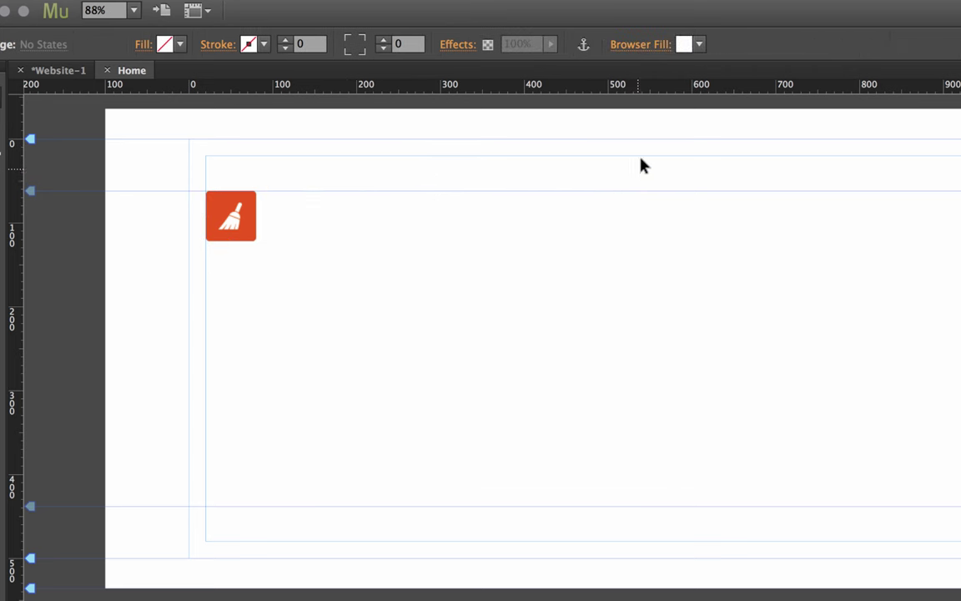
{"action": "left_click", "coordinate": [643, 45]}
{"action": "left_click", "coordinate": [709, 182]}
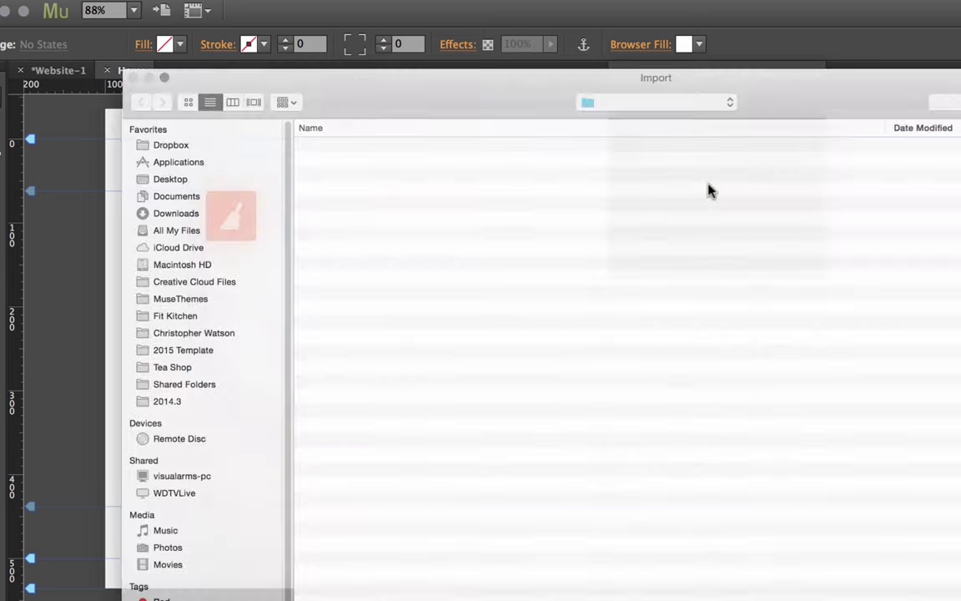
{"action": "left_click", "coordinate": [158, 369]}
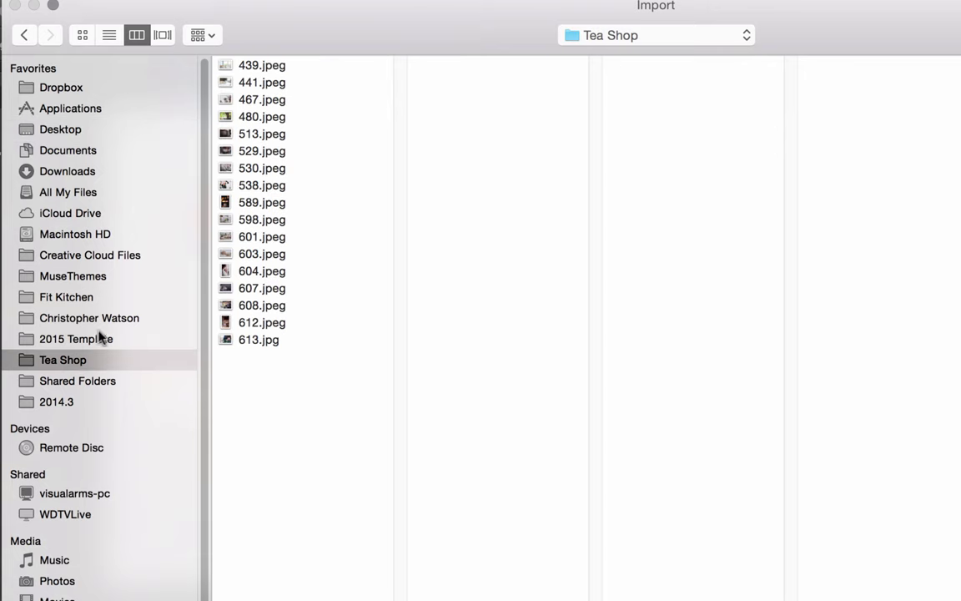
{"action": "left_click", "coordinate": [259, 339]}
{"action": "key", "text": "space"}
{"action": "key", "text": "space"}
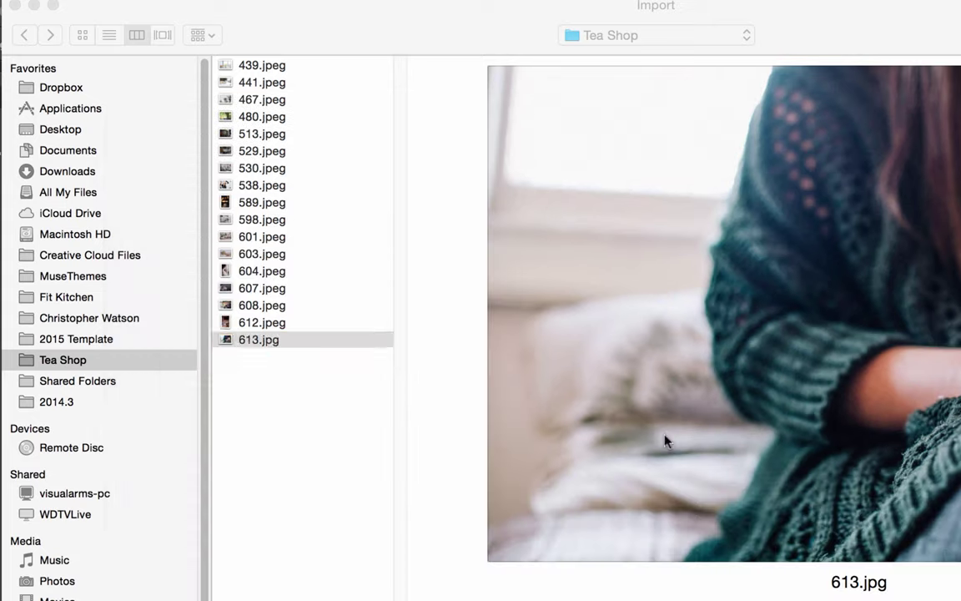
{"action": "key", "text": "Return"}
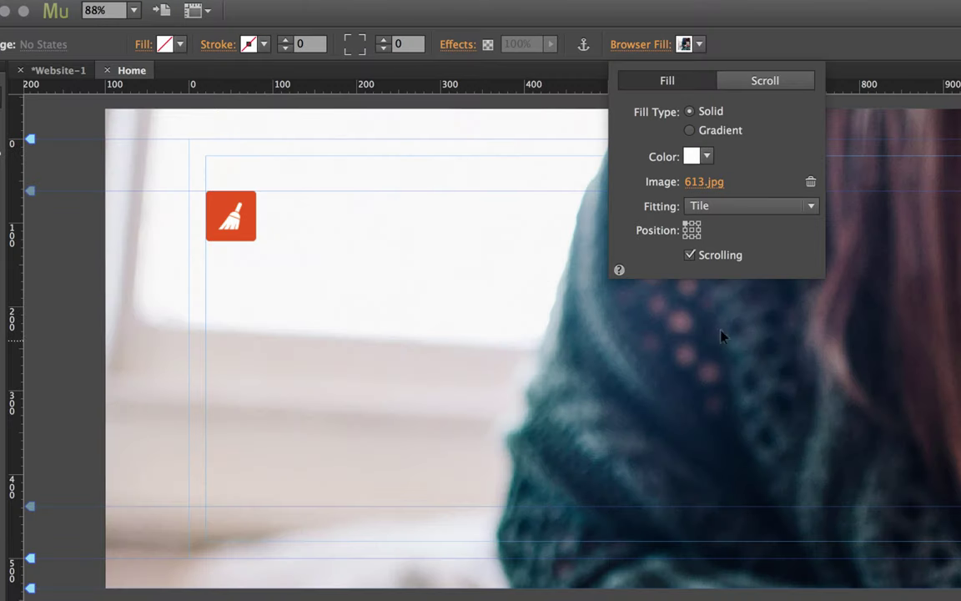
{"action": "left_click", "coordinate": [725, 209]}
{"action": "left_click", "coordinate": [713, 223]}
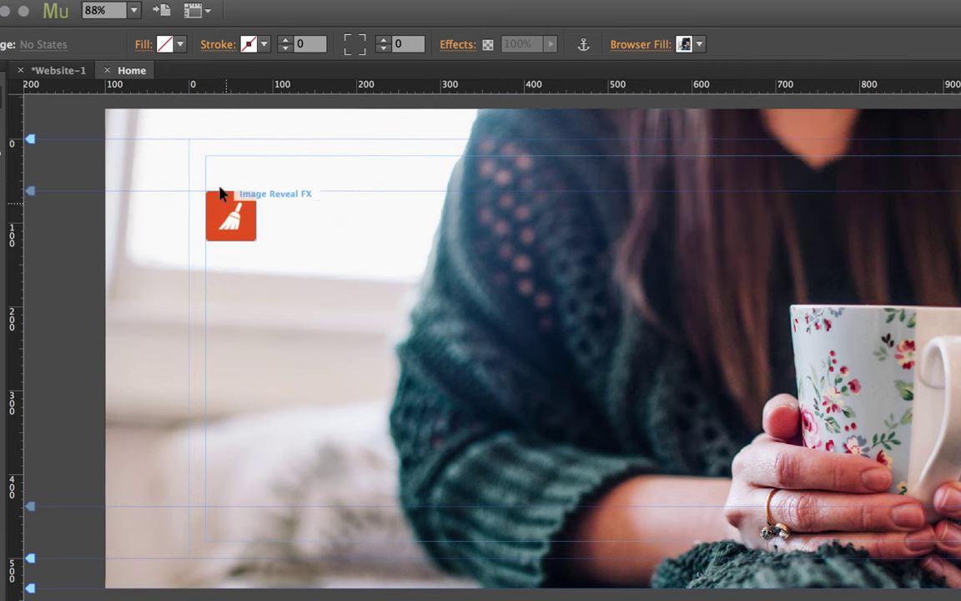
{"action": "left_click", "coordinate": [238, 209]}
Choose the white swatch as the Image Reveal FX Overlay Color
{"action": "left_click", "coordinate": [273, 189]}
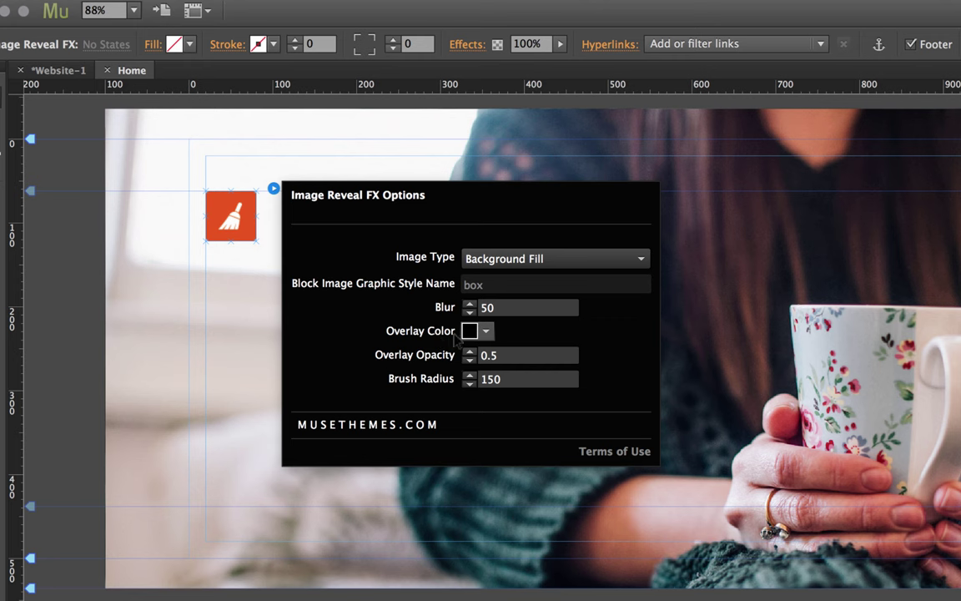
{"action": "left_click", "coordinate": [486, 332]}
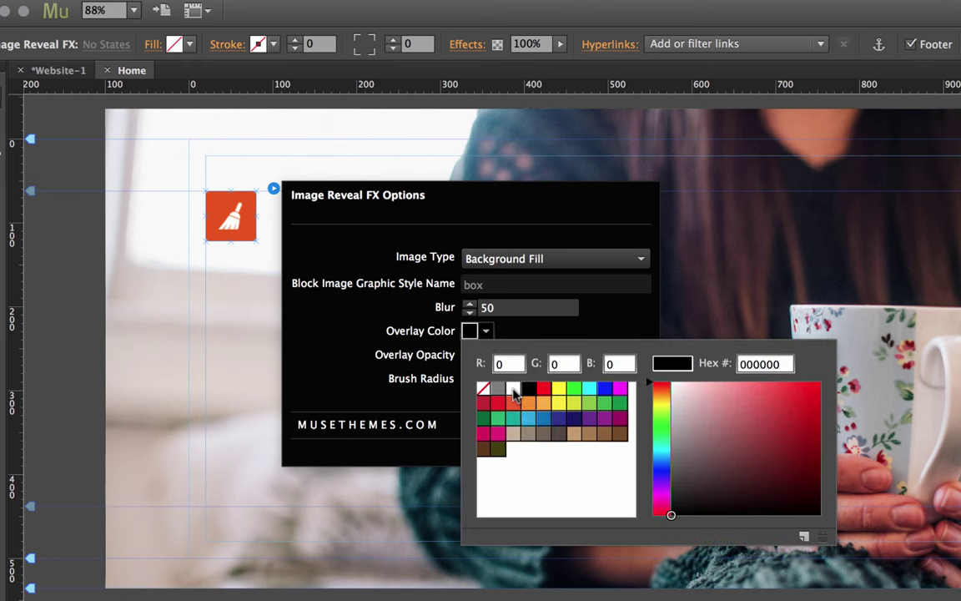
{"action": "left_click", "coordinate": [514, 391]}
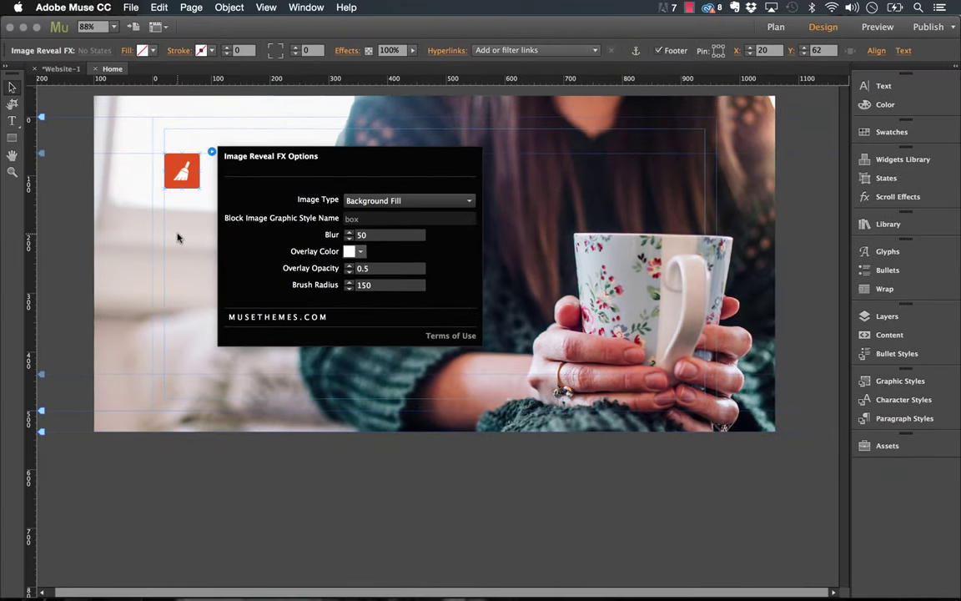
{"action": "left_click", "coordinate": [177, 237]}
Preview the page in Firefox to test the blurred coffee-cup reveal
{"action": "left_click", "coordinate": [131, 6]}
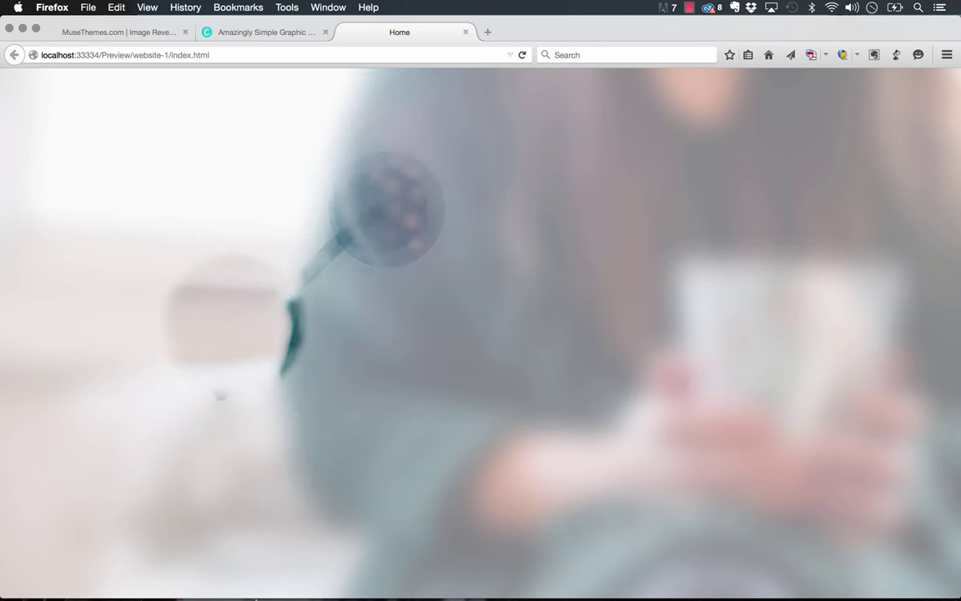
Set the reveal Blur to 25 and Overlay Opacity to 0.4, then preview the page in the browser
{"action": "left_click", "coordinate": [399, 575]}
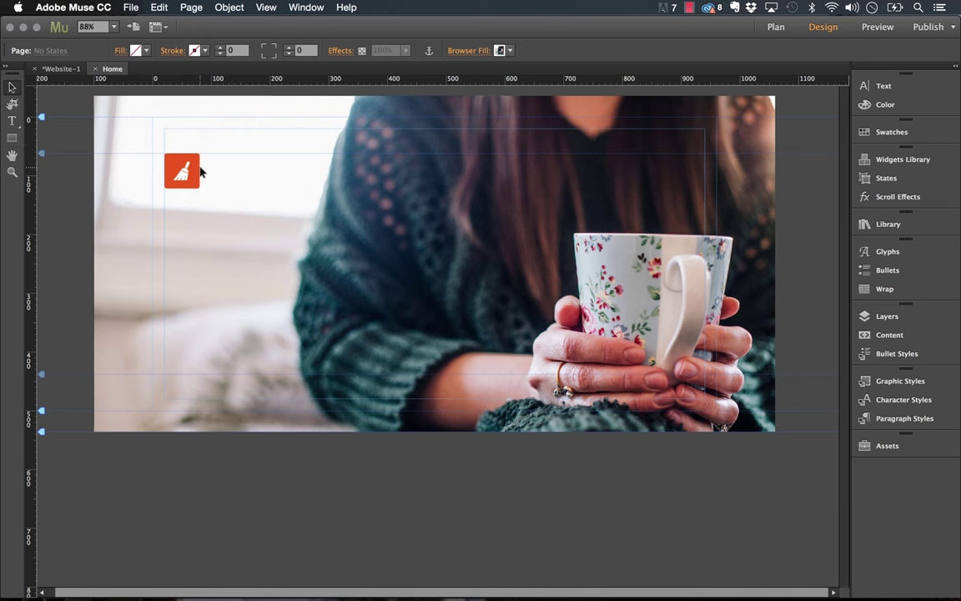
{"action": "left_click", "coordinate": [197, 171]}
{"action": "left_click", "coordinate": [212, 152]}
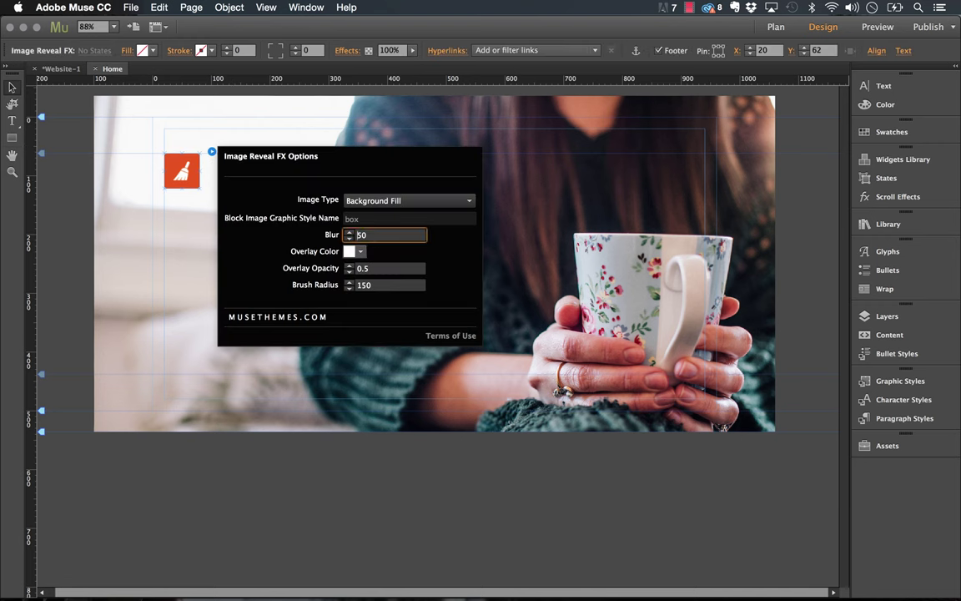
{"action": "left_click", "coordinate": [376, 267]}
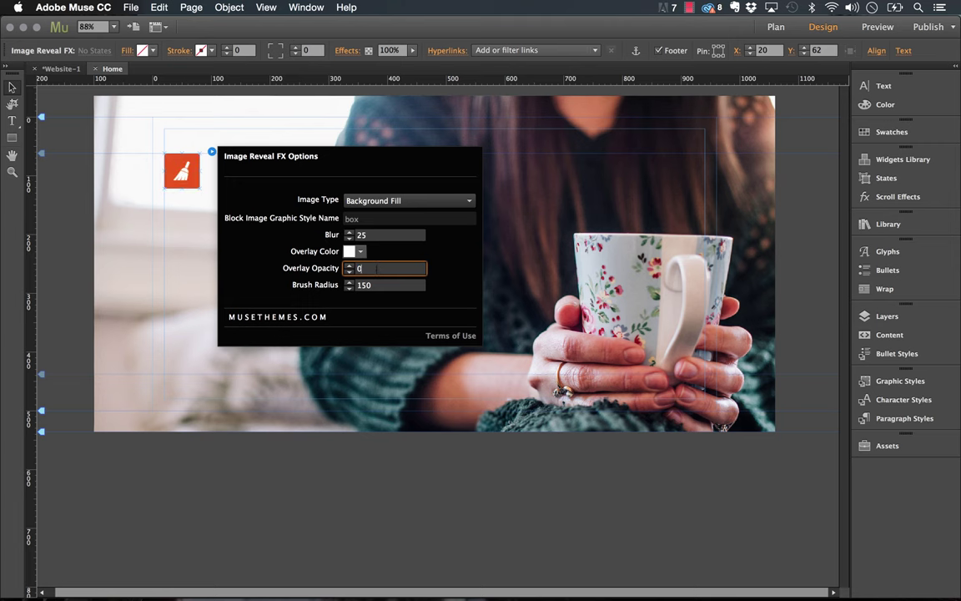
{"action": "type", "text": "0.4"}
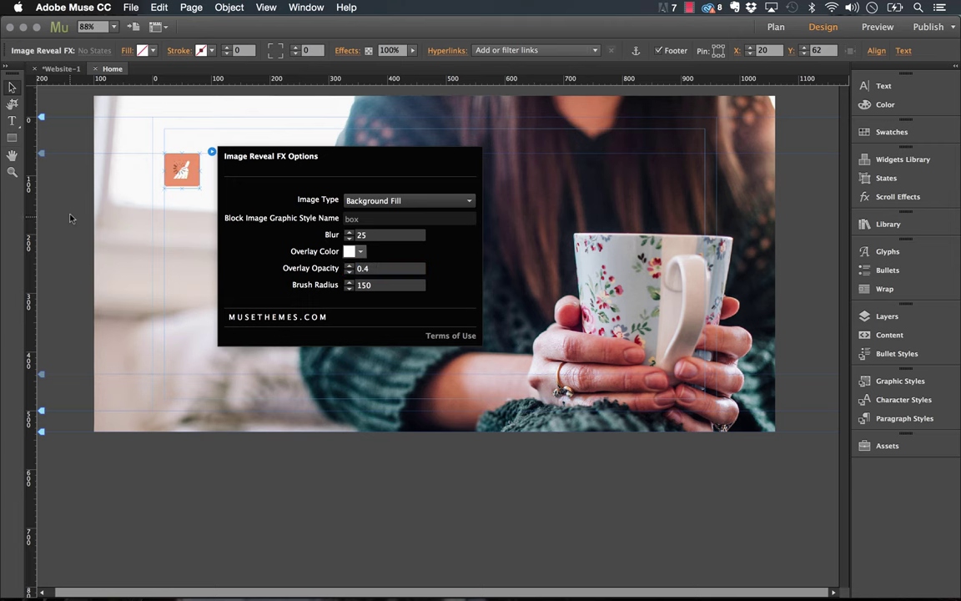
{"action": "left_click", "coordinate": [71, 214]}
{"action": "left_click", "coordinate": [131, 7]}
{"action": "left_click", "coordinate": [150, 212]}
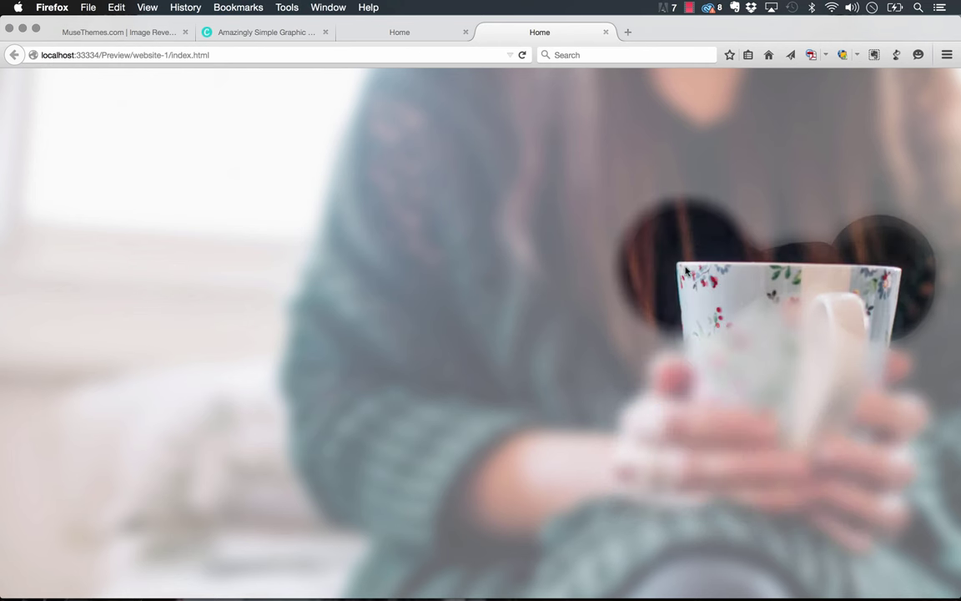
{"action": "mouse_move", "coordinate": [259, 591]}
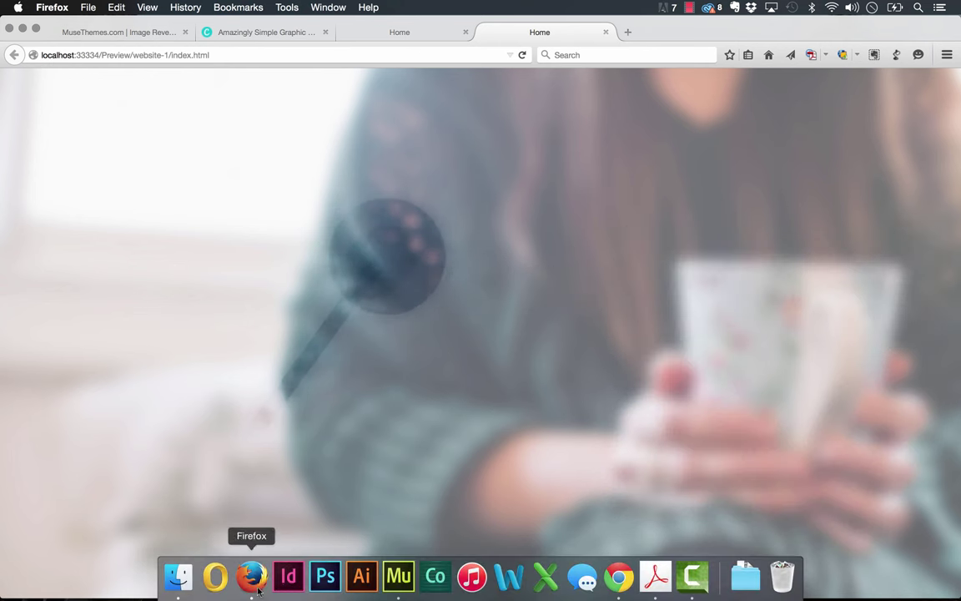
Remove the coffee-cup photo from the page's Browser Fill
{"action": "left_click", "coordinate": [398, 580]}
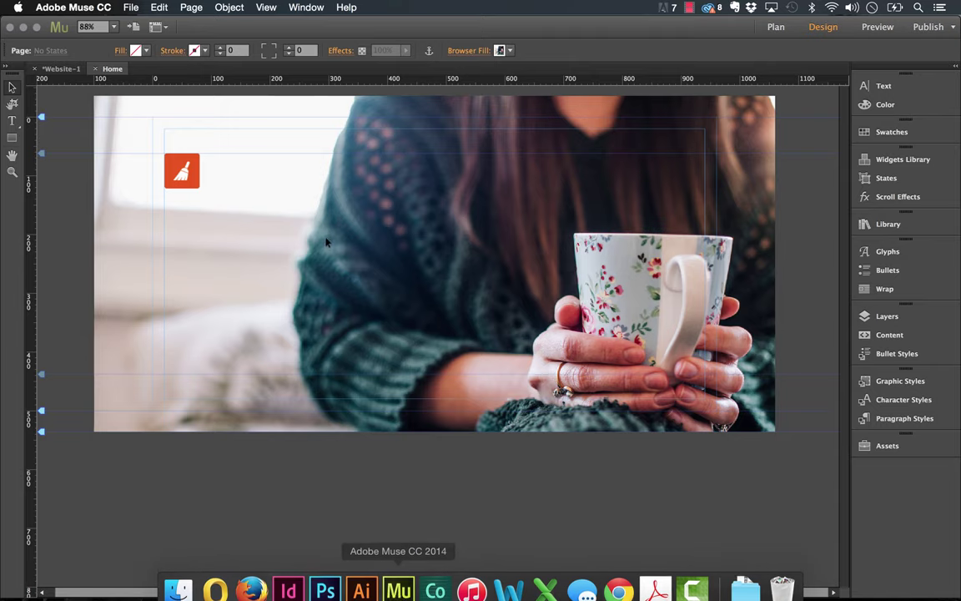
{"action": "left_click", "coordinate": [499, 51]}
{"action": "left_click", "coordinate": [587, 147]}
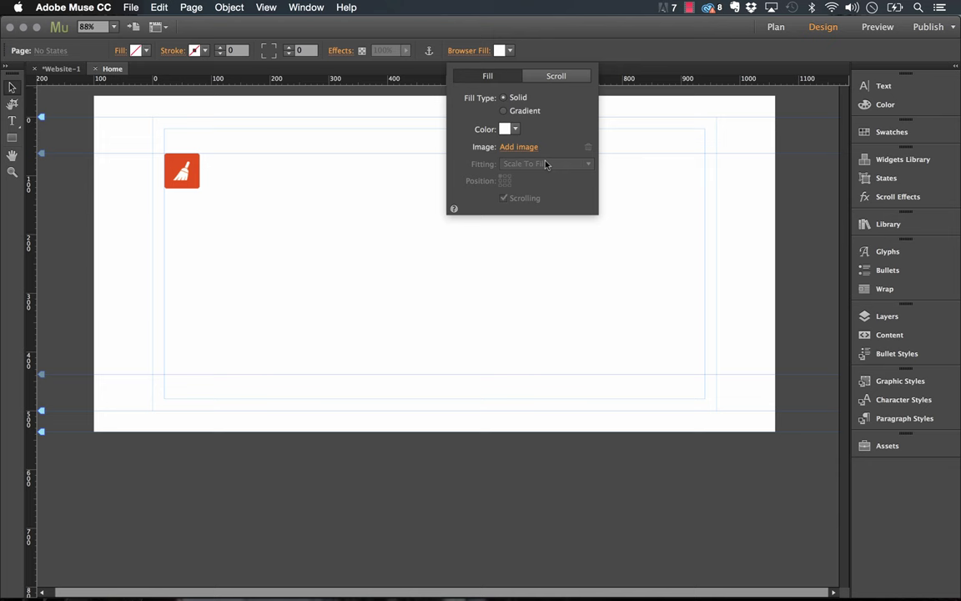
Draw a large rectangle on the page and nudge it into place
{"action": "left_click", "coordinate": [12, 138]}
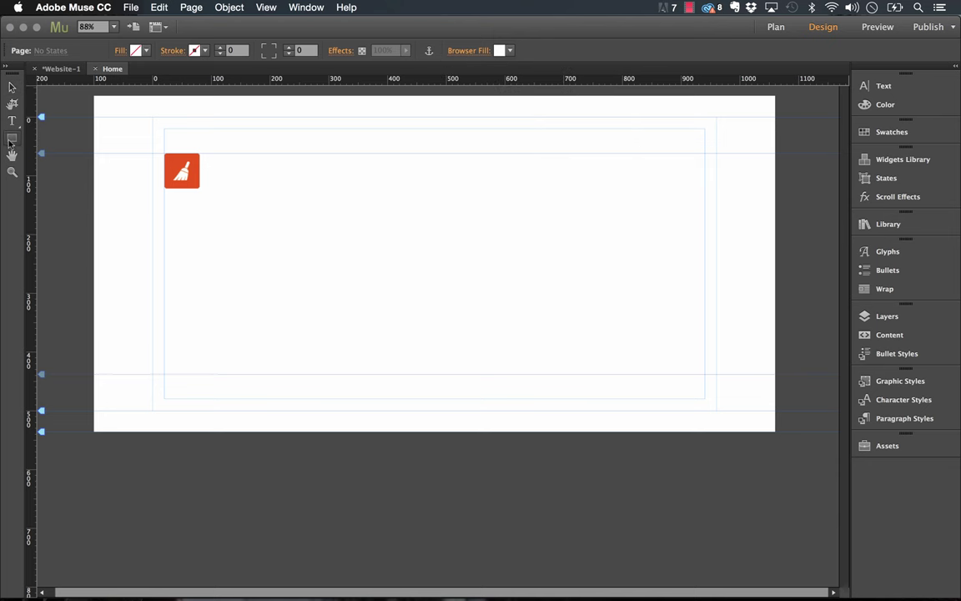
{"action": "left_click_drag", "start_coordinate": [264, 158], "coordinate": [521, 395]}
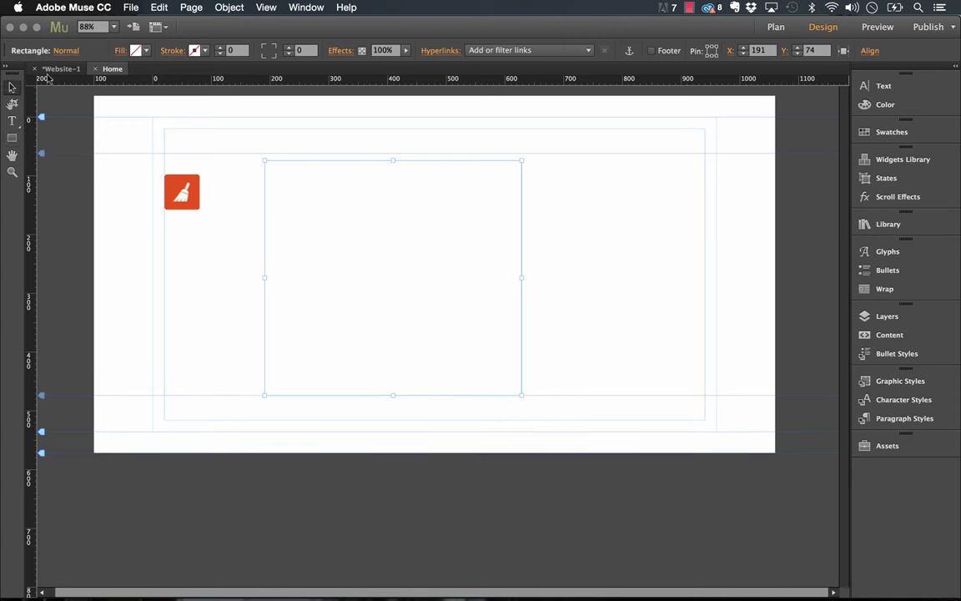
{"action": "left_click_drag", "start_coordinate": [281, 181], "coordinate": [301, 190]}
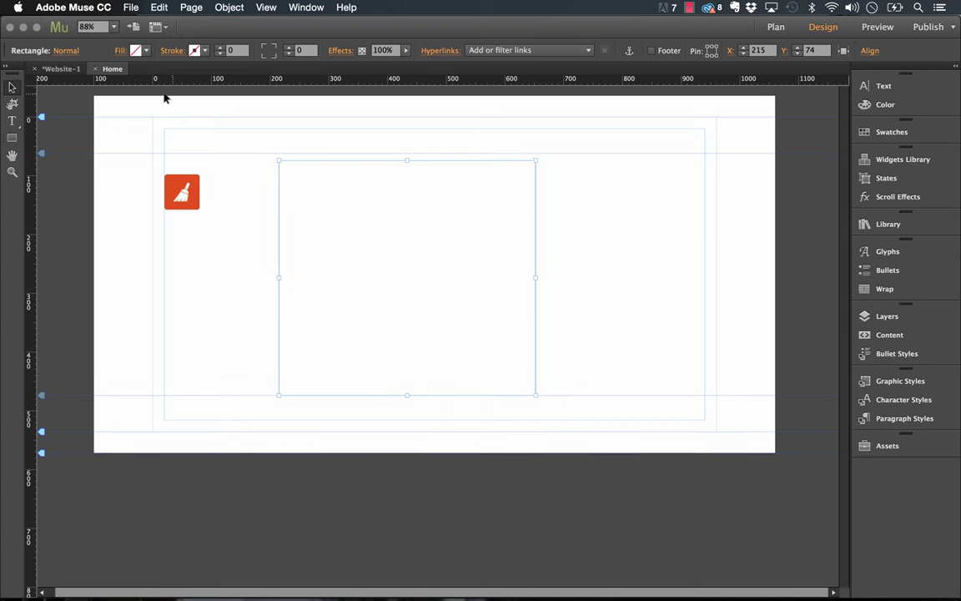
Fill the rectangle with 439.jpeg set to Scale To Fill and shift it right and down
{"action": "left_click", "coordinate": [122, 52]}
{"action": "left_click", "coordinate": [185, 165]}
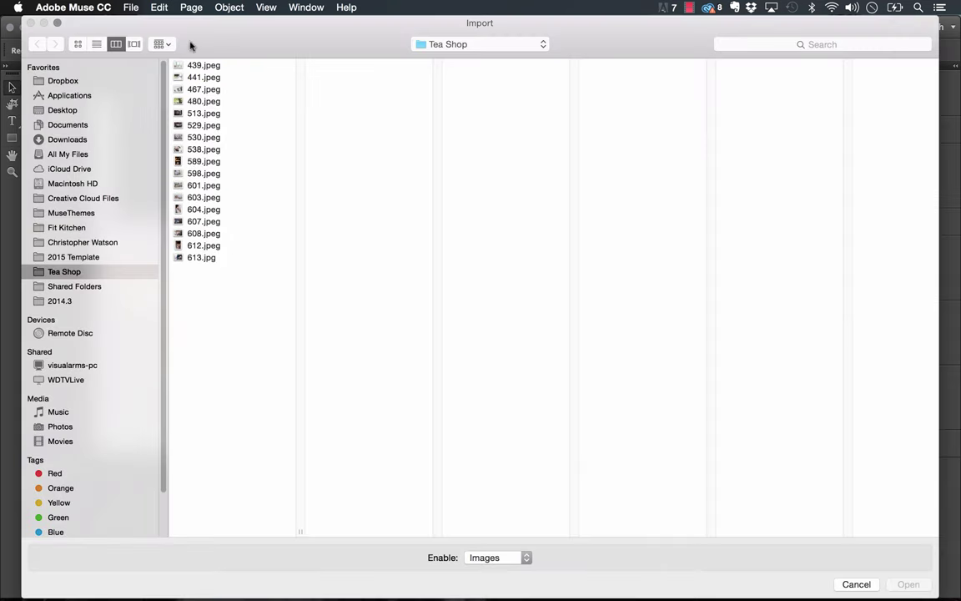
{"action": "left_click", "coordinate": [181, 65]}
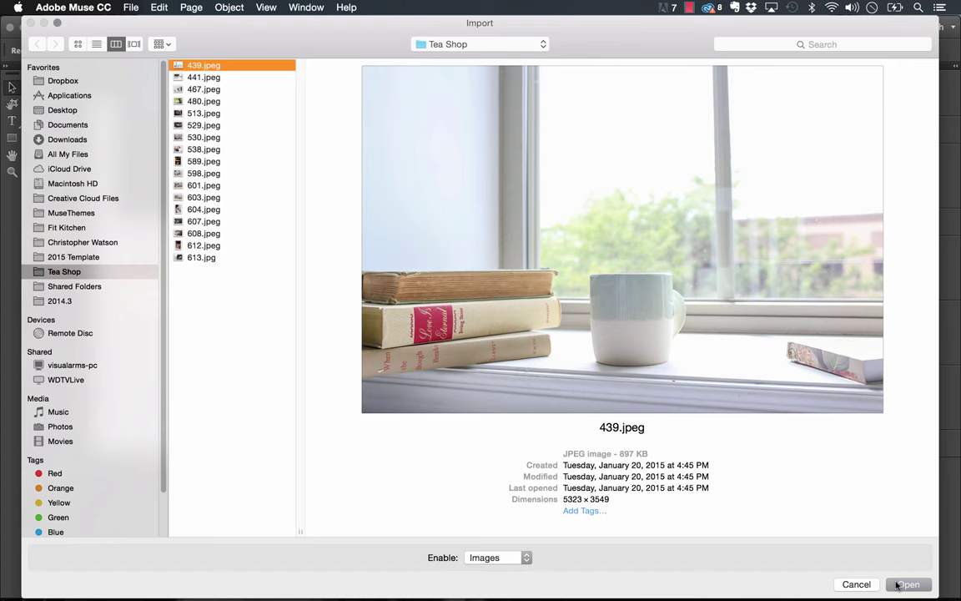
{"action": "left_click", "coordinate": [908, 584]}
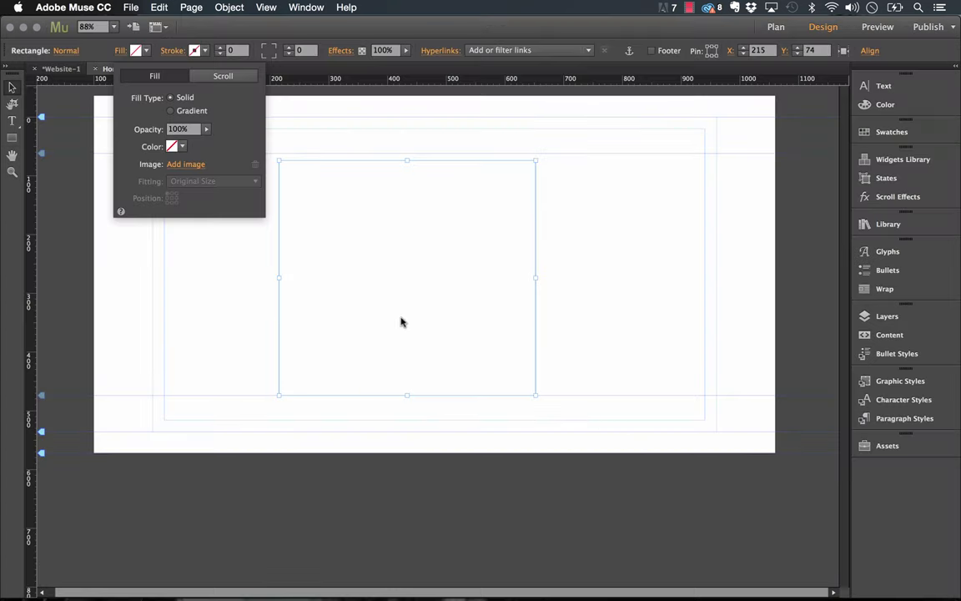
{"action": "left_click", "coordinate": [213, 181]}
{"action": "left_click", "coordinate": [204, 195]}
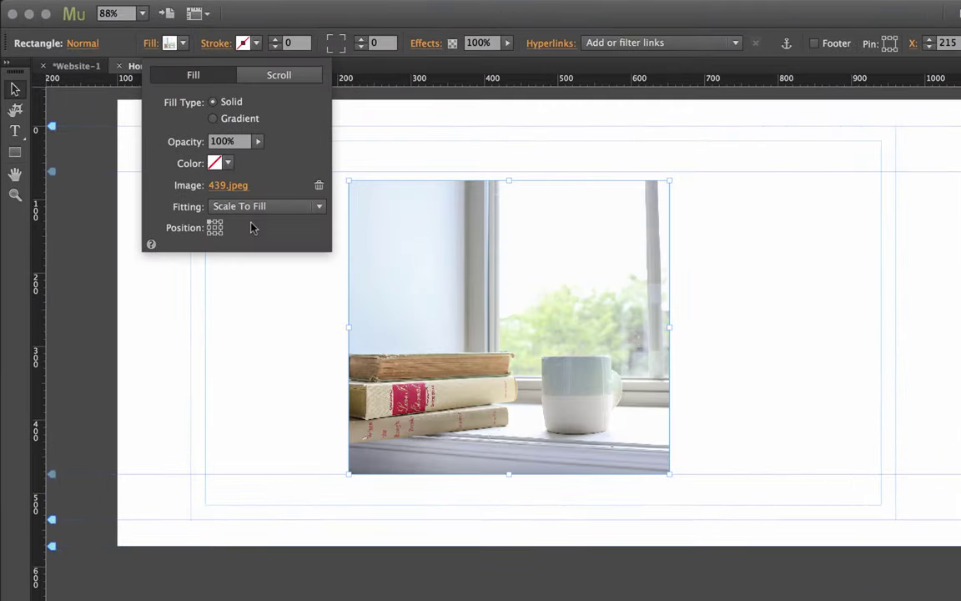
{"action": "left_click", "coordinate": [538, 333]}
{"action": "left_click_drag", "start_coordinate": [526, 302], "coordinate": [561, 316]}
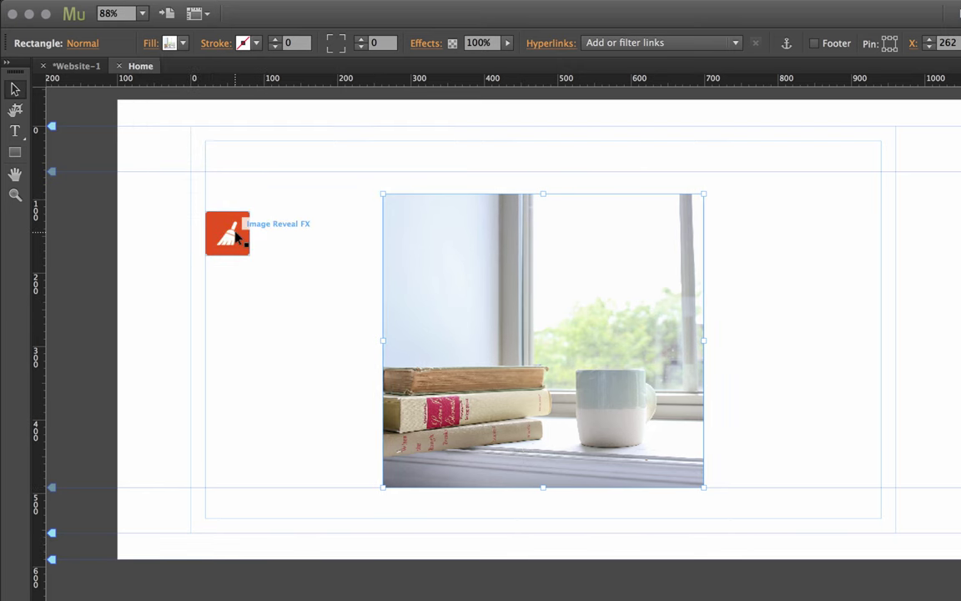
{"action": "left_click", "coordinate": [240, 240]}
{"action": "left_click", "coordinate": [265, 208]}
Set Image Type to Block Image and save the 439.jpeg rectangle as graphic style 'fill'
{"action": "left_click", "coordinate": [443, 271]}
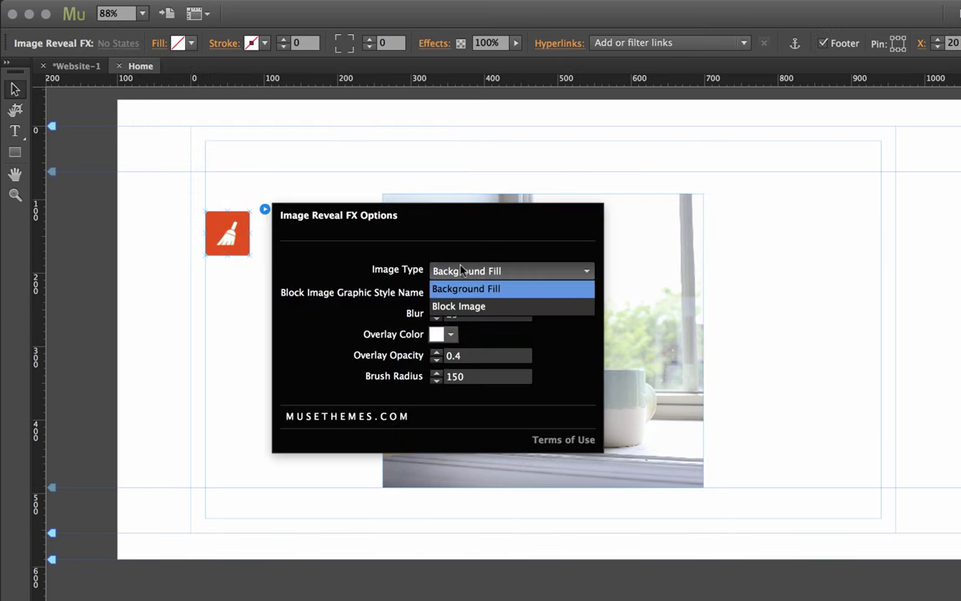
{"action": "left_click", "coordinate": [468, 309]}
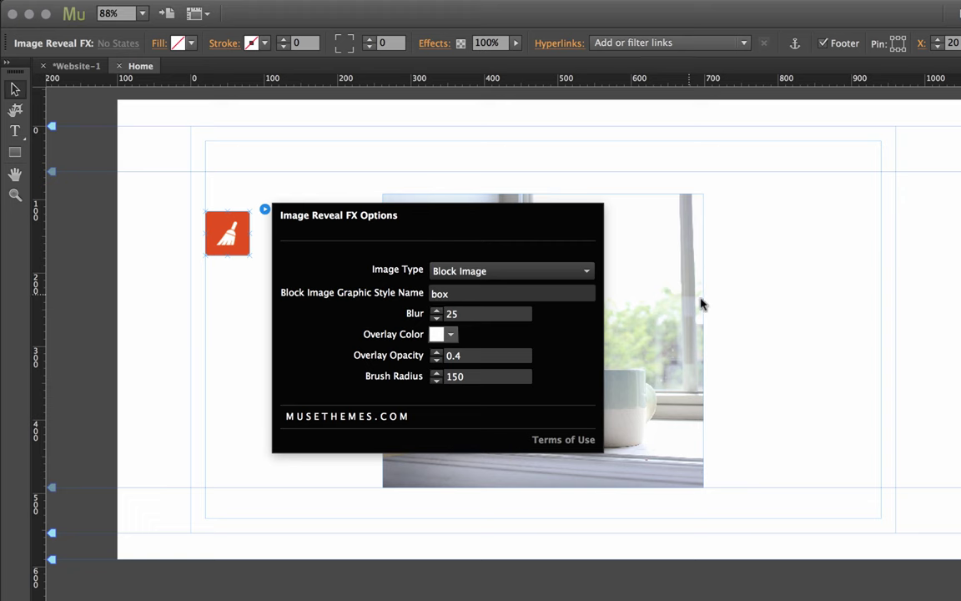
{"action": "left_click", "coordinate": [676, 288]}
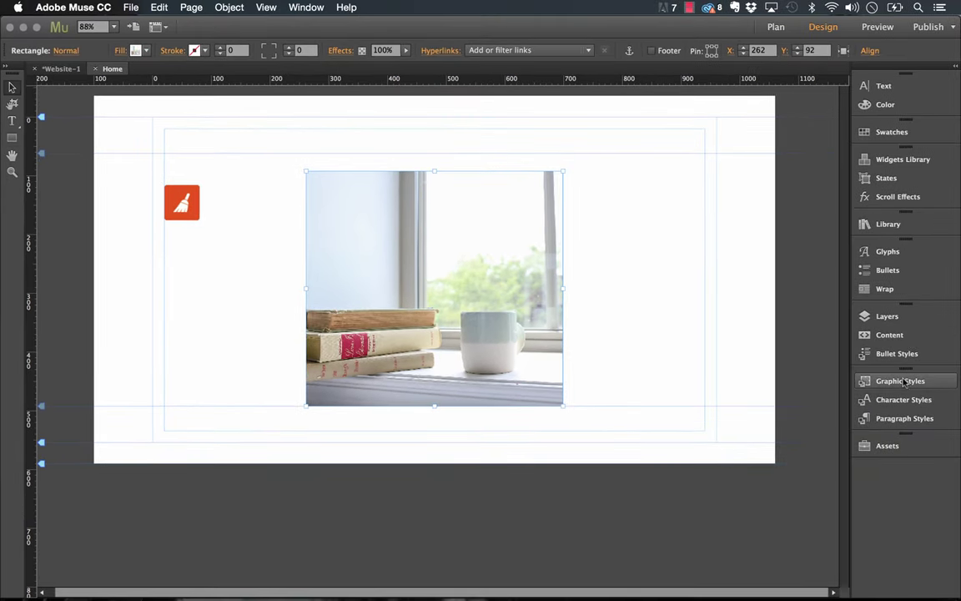
{"action": "left_click", "coordinate": [901, 382]}
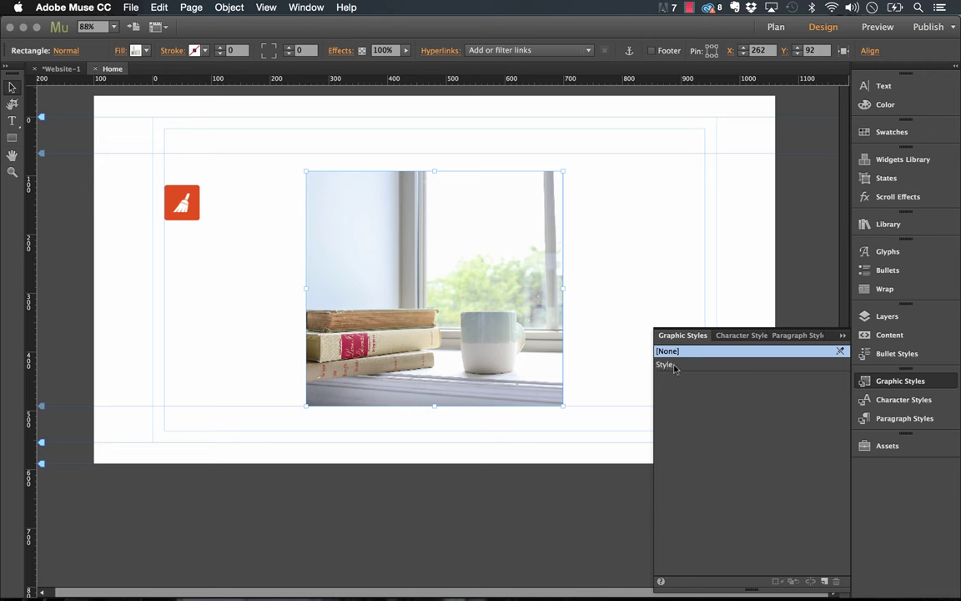
{"action": "double_click", "coordinate": [672, 368]}
{"action": "type", "text": "fill"}
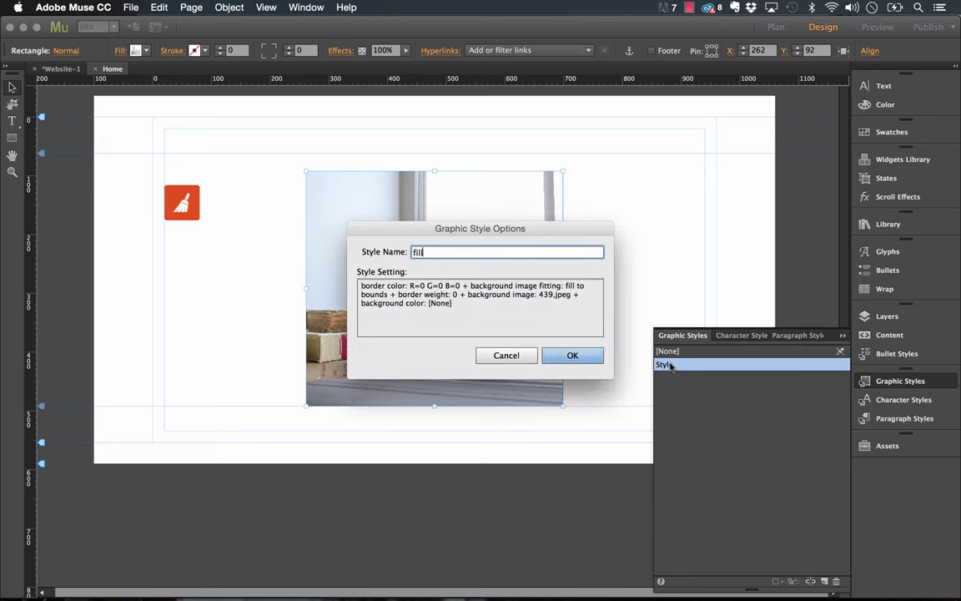
{"action": "left_click", "coordinate": [571, 356]}
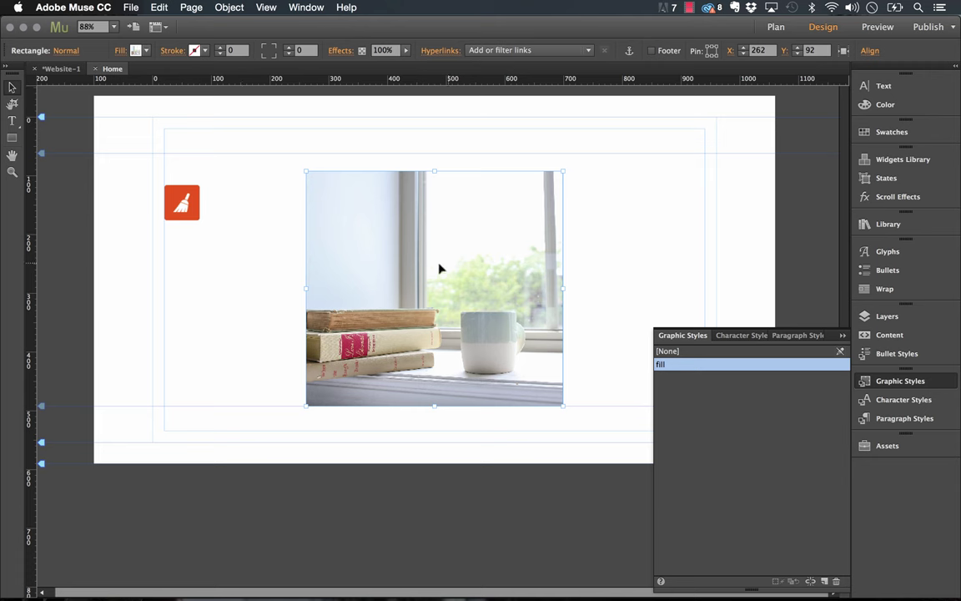
{"action": "left_click", "coordinate": [204, 193]}
Enter 'fill' as the Block Image Graphic Style Name, set Overlay Color Black and Brush Radius 50
{"action": "left_click", "coordinate": [211, 184]}
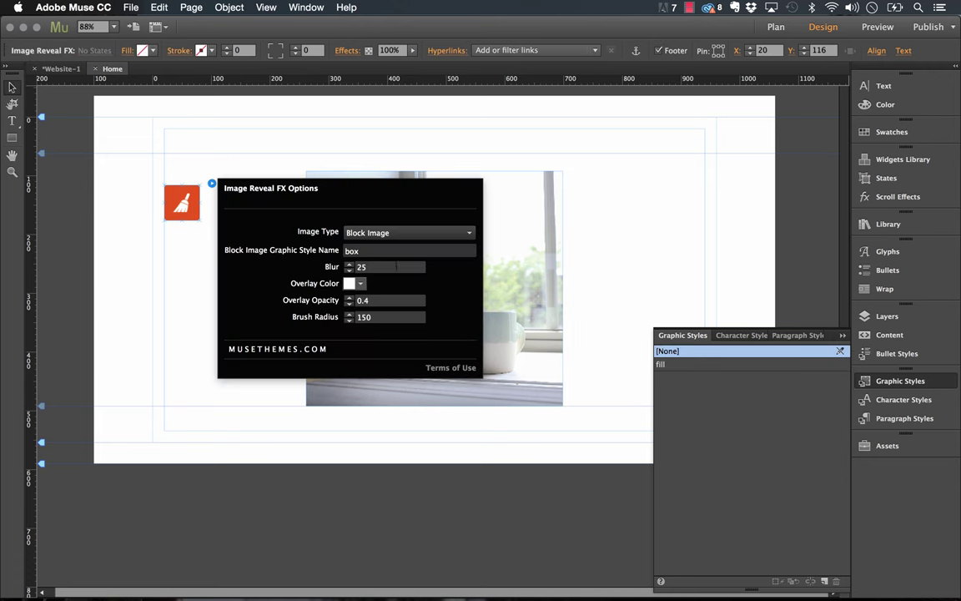
{"action": "left_click", "coordinate": [351, 250]}
{"action": "key", "text": "Tab"}
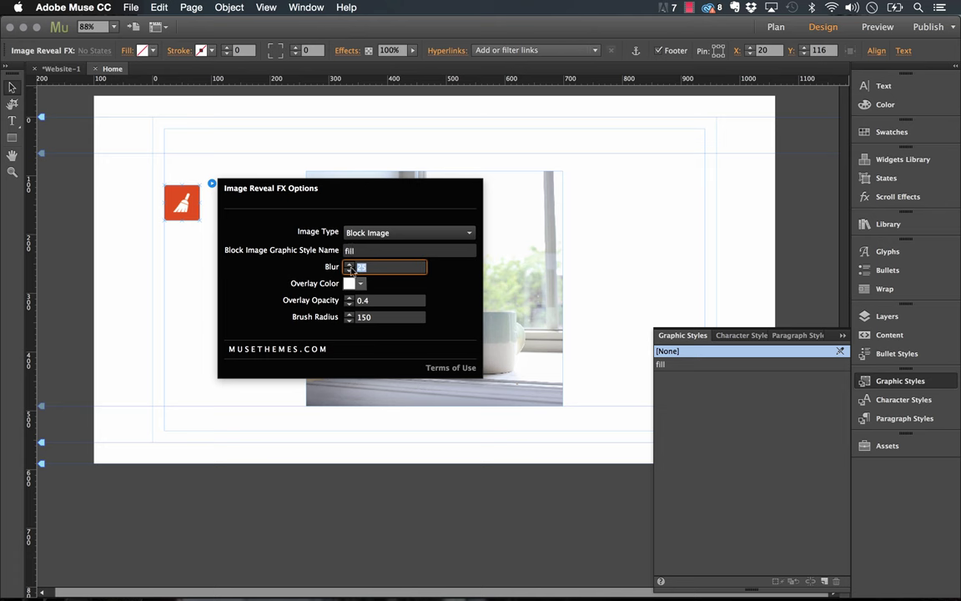
{"action": "left_click", "coordinate": [361, 285]}
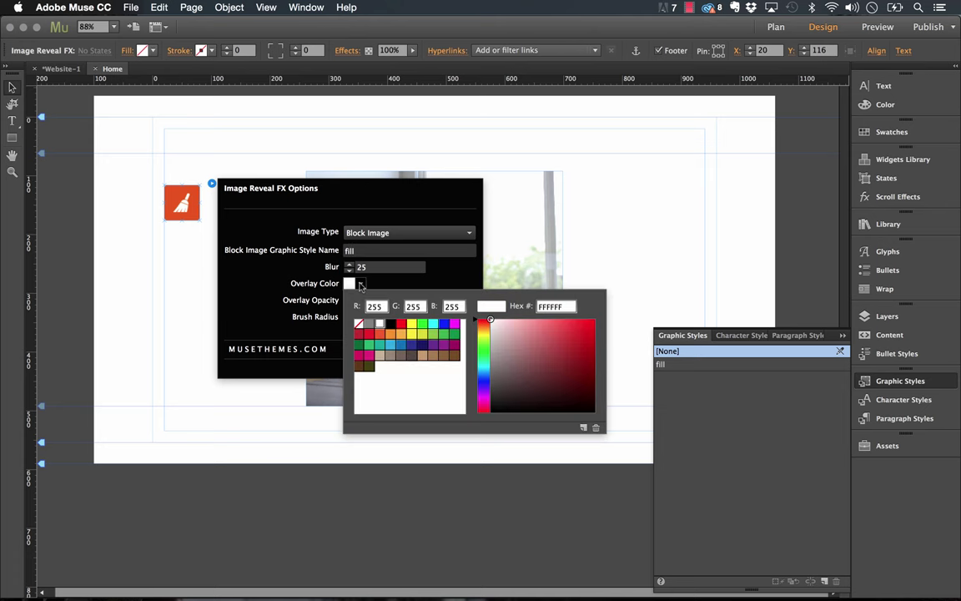
{"action": "left_click", "coordinate": [389, 327]}
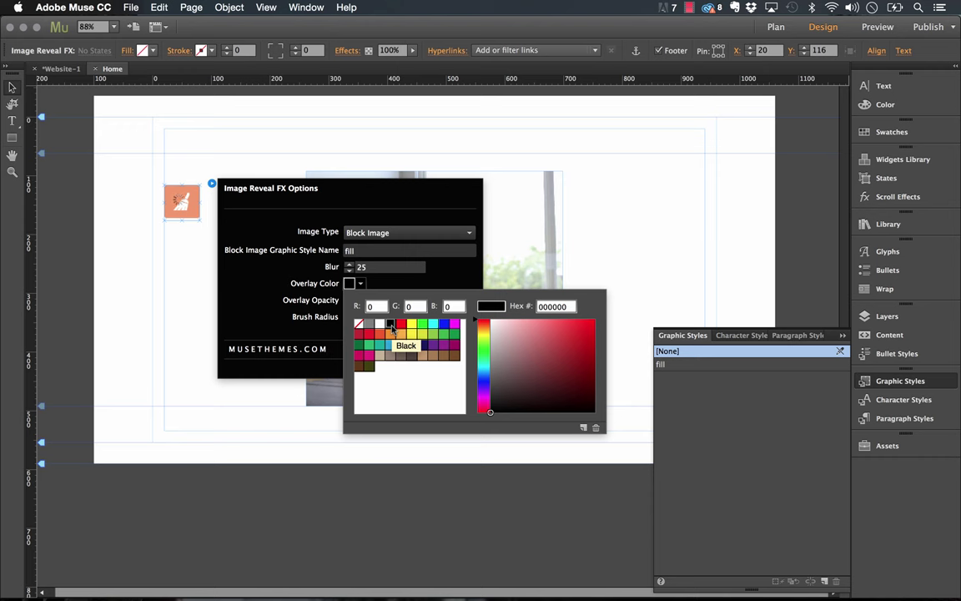
{"action": "left_click", "coordinate": [224, 256]}
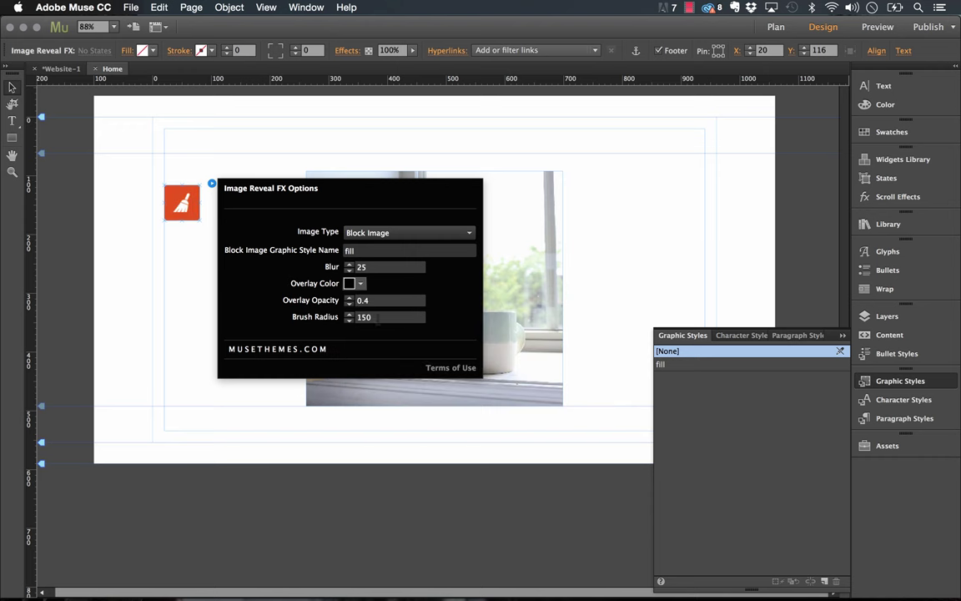
{"action": "left_click", "coordinate": [377, 318]}
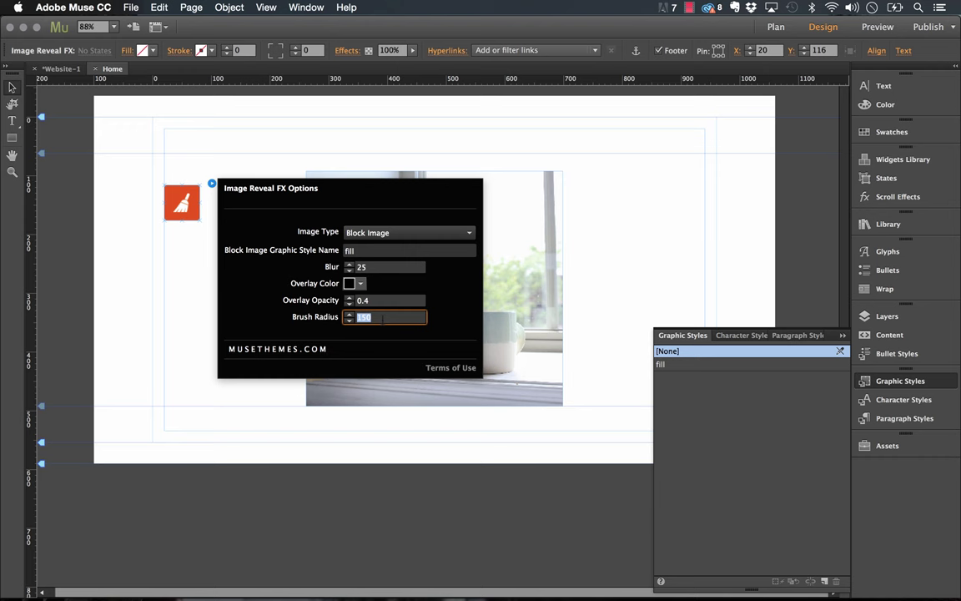
{"action": "type", "text": "50"}
{"action": "key", "text": "Return"}
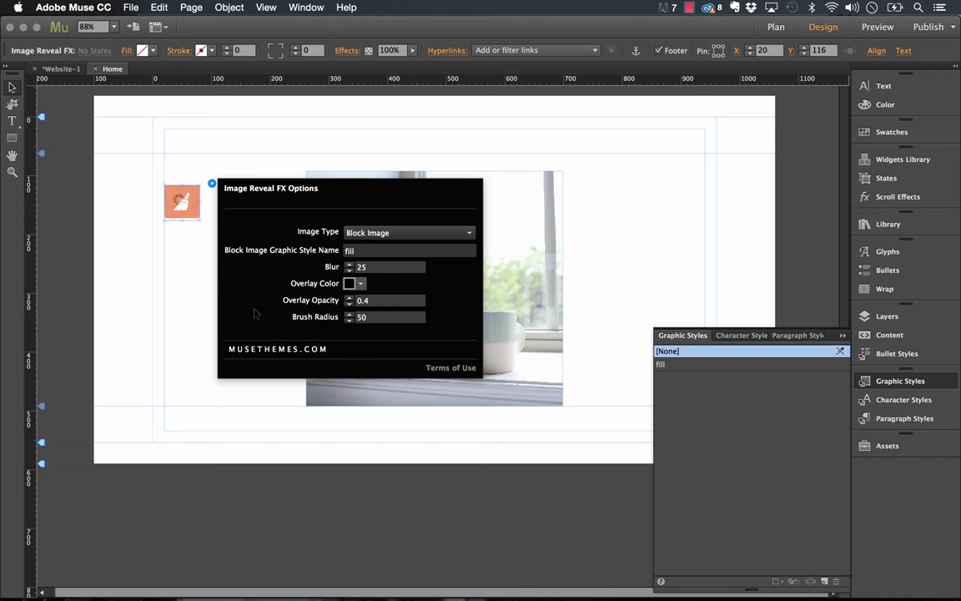
Close the Image Reveal FX options, deselect the widget, and preview the page in the browser
{"action": "left_click", "coordinate": [108, 230]}
{"action": "left_click", "coordinate": [133, 7]}
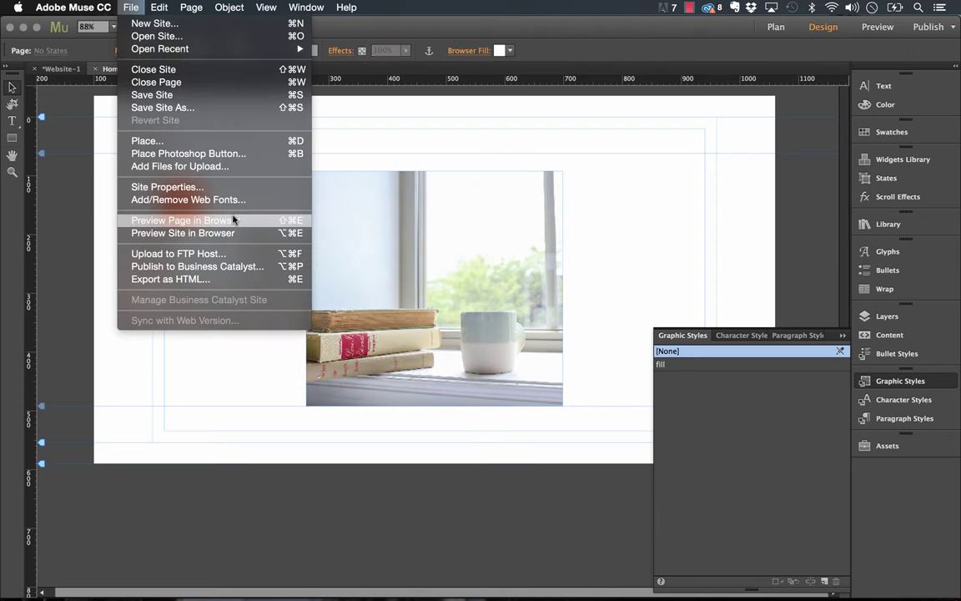